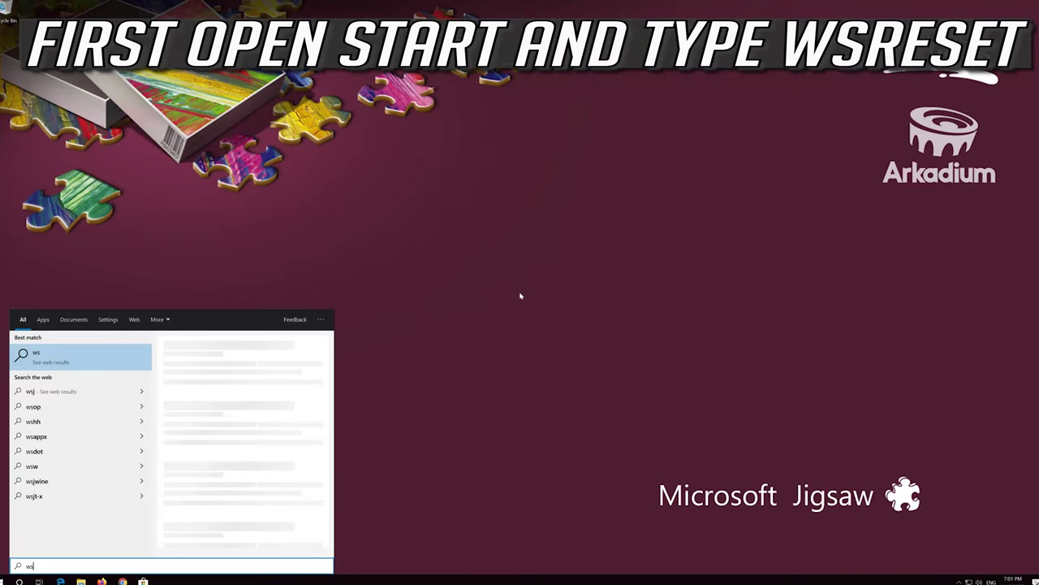
Step: Run wsreset to clear the Store cache, close the reopened Store, and restart the PC
text(reset)
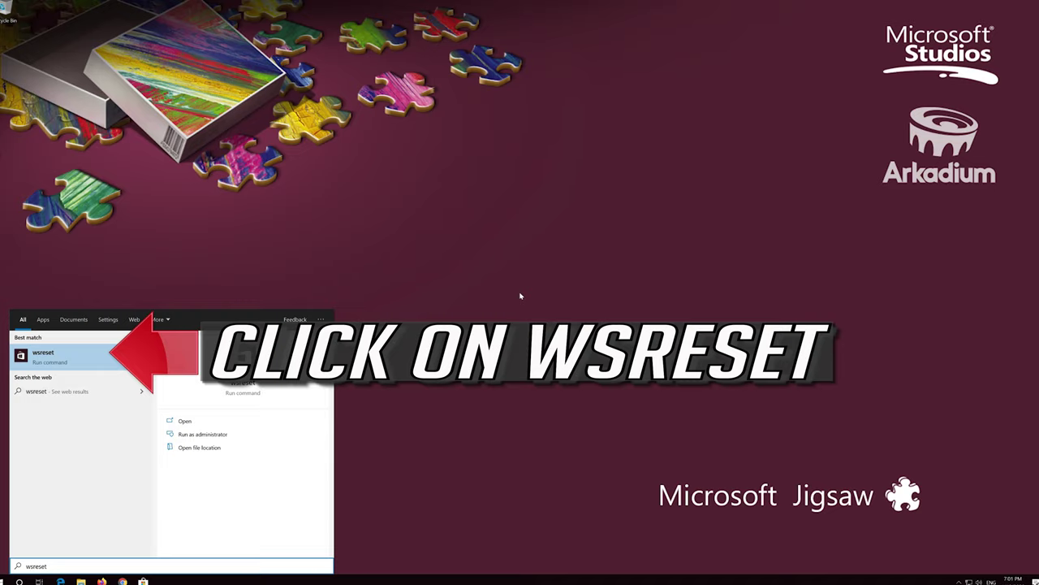
click(83, 366)
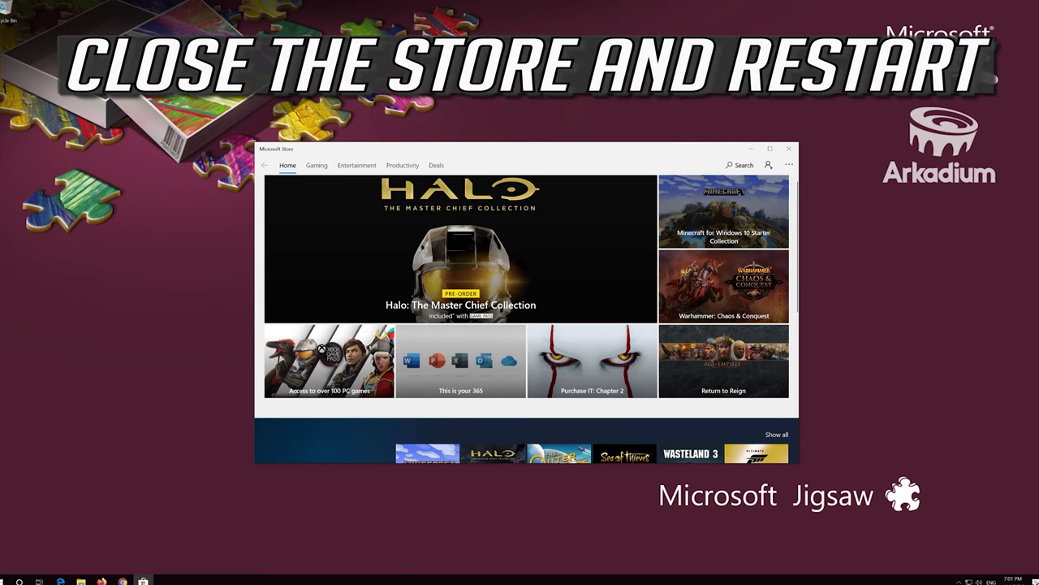
click(787, 150)
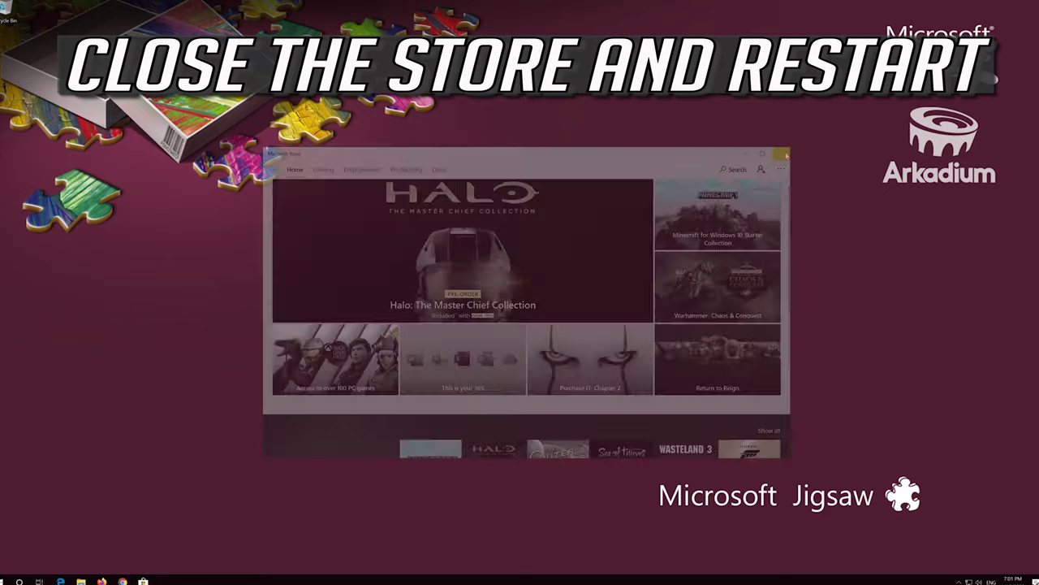
click(3, 579)
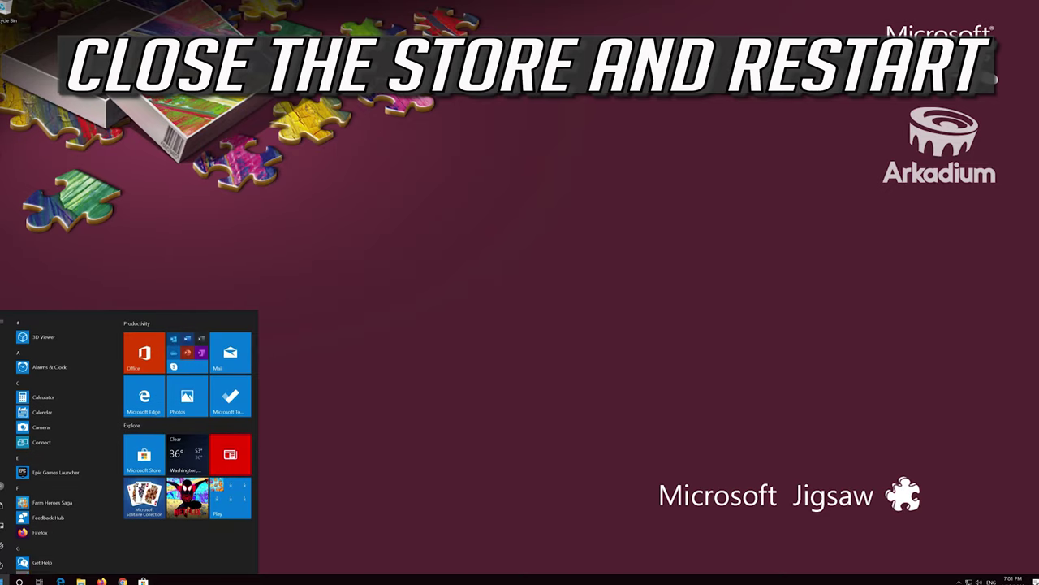
click(4, 564)
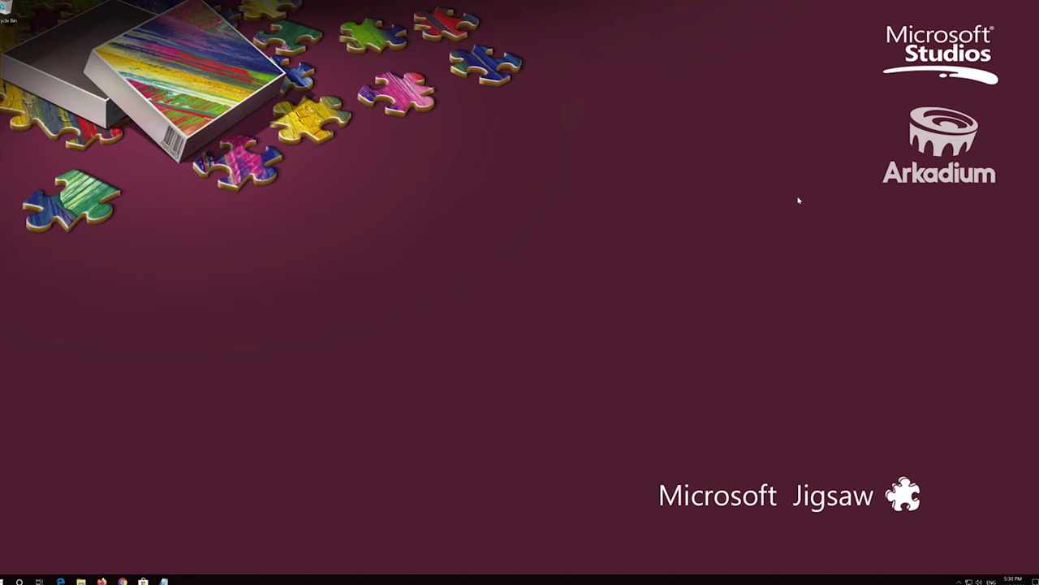
Step: Launch Windows PowerShell as administrator from Start search, approving the UAC prompt
key(super)
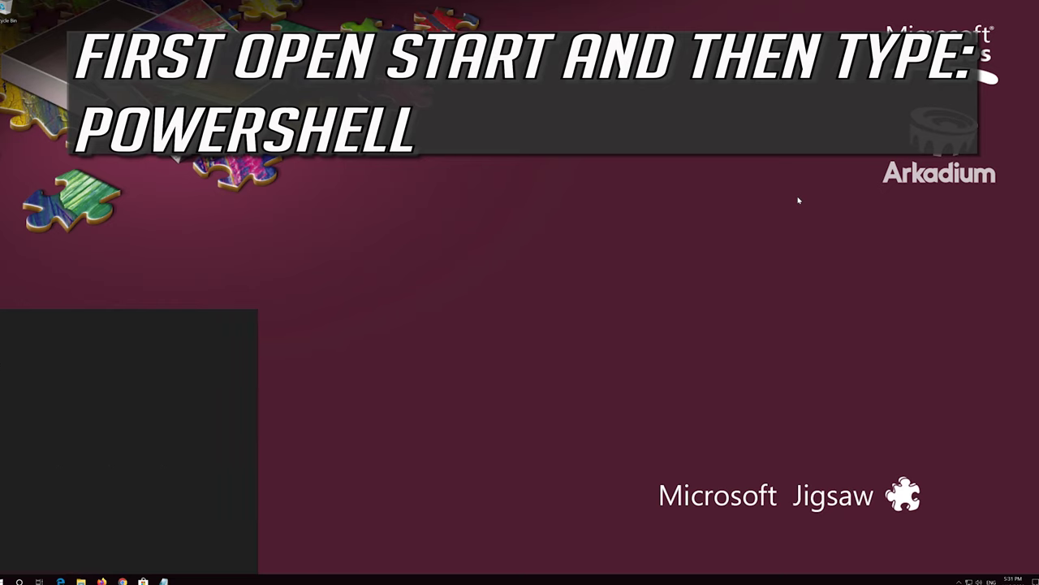
text(powershell)
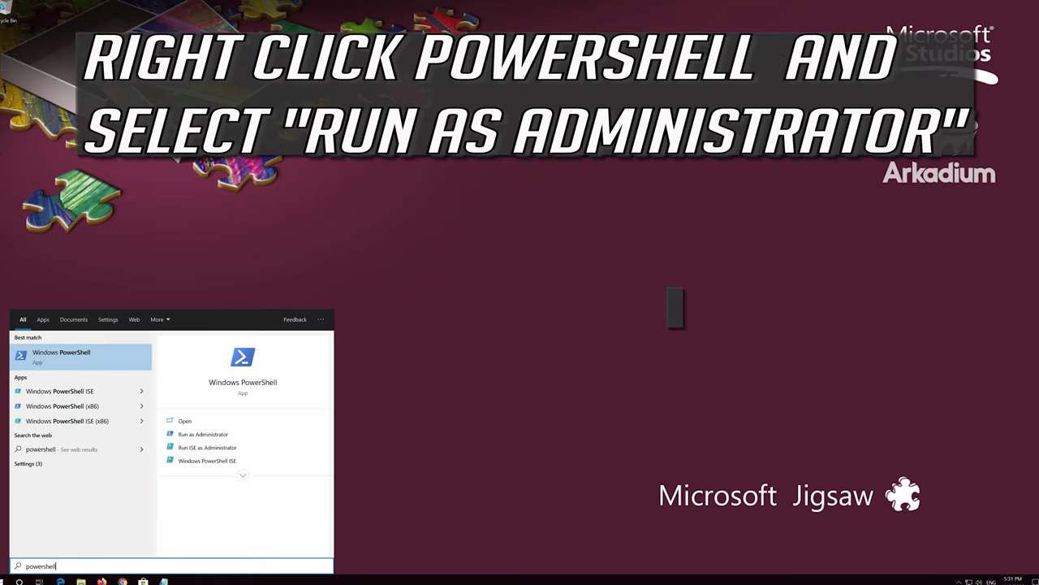
right_click(73, 364)
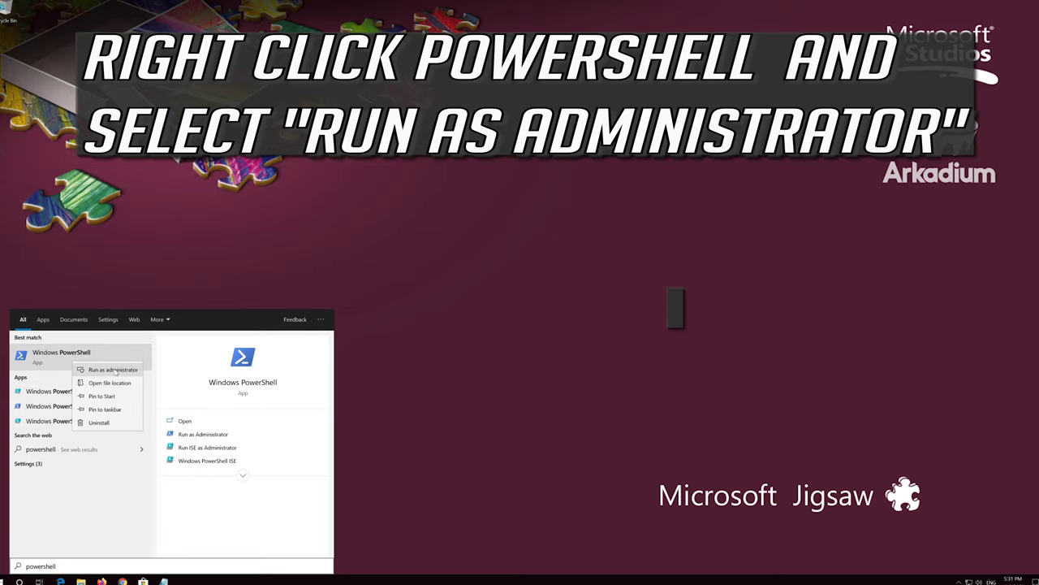
click(114, 370)
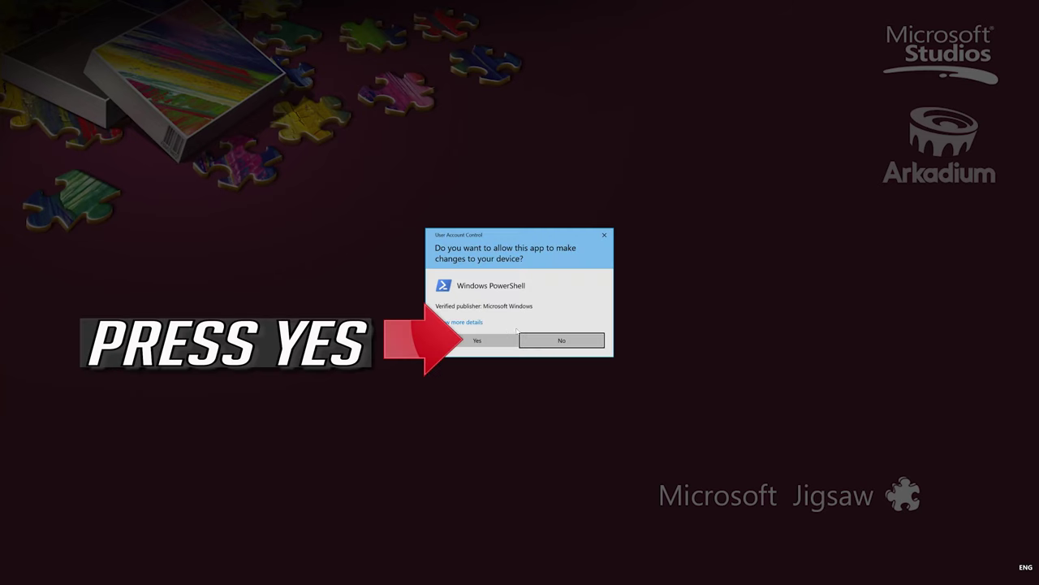
click(477, 342)
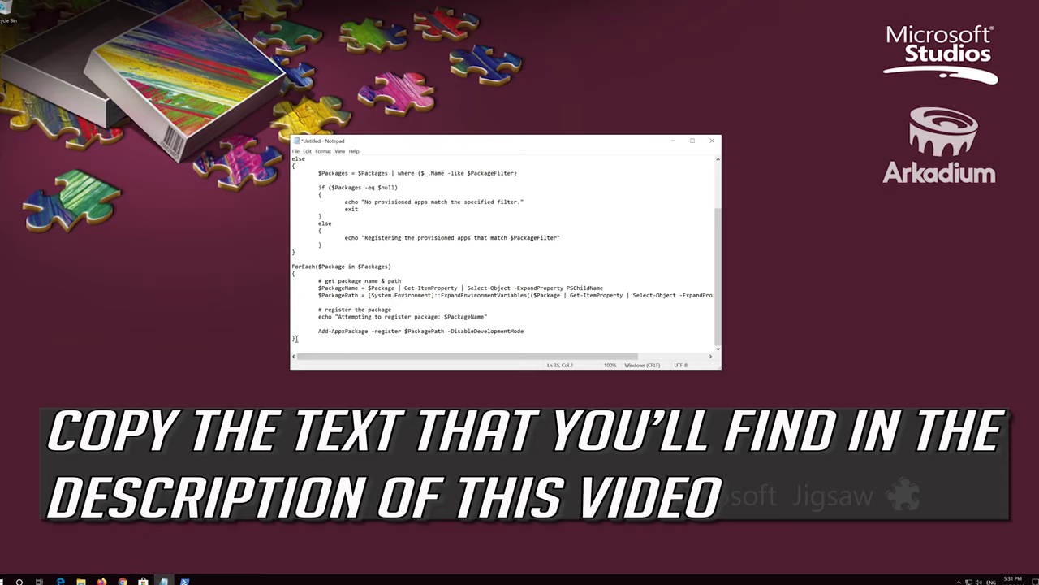
Step: Copy the whole re-registration script from Notepad and minimize Notepad
drag(294, 339, 292, 159)
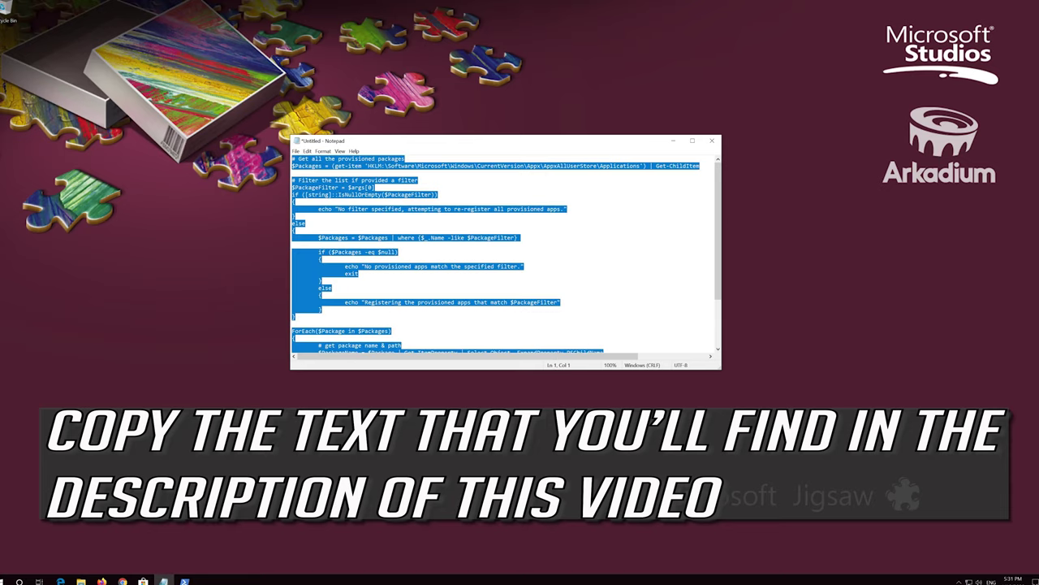
right_click(393, 171)
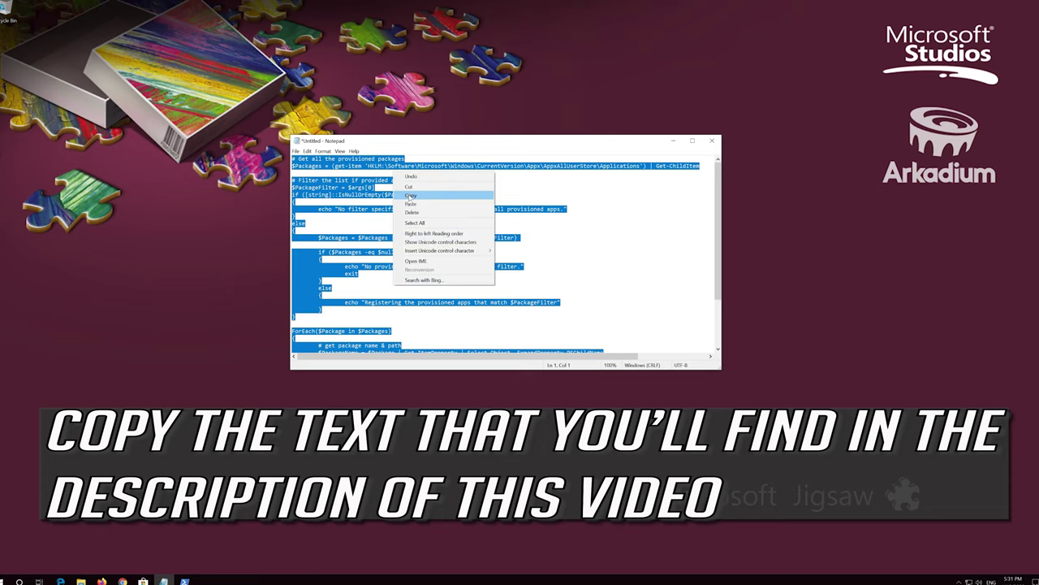
click(411, 197)
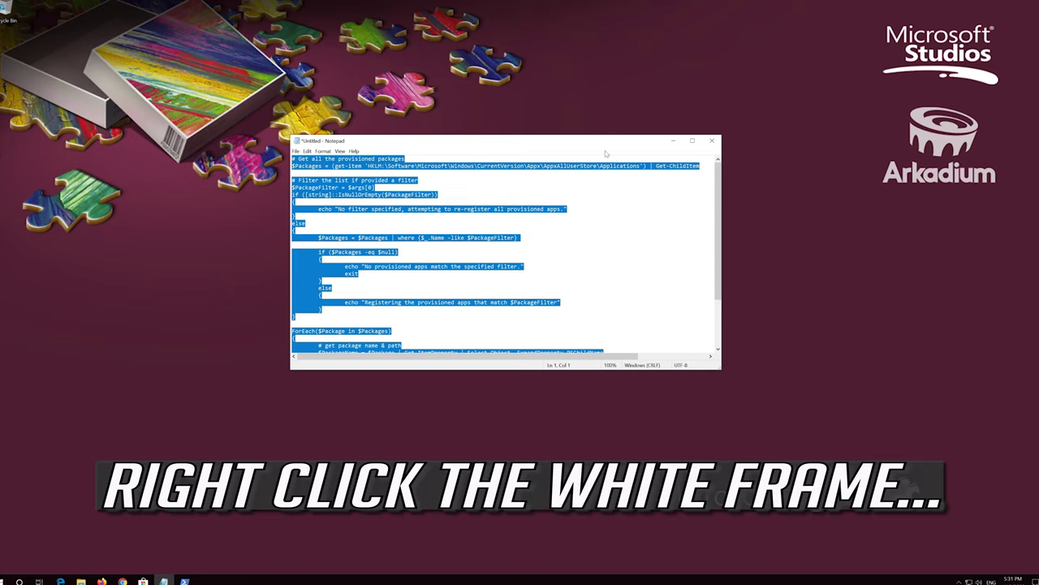
click(679, 144)
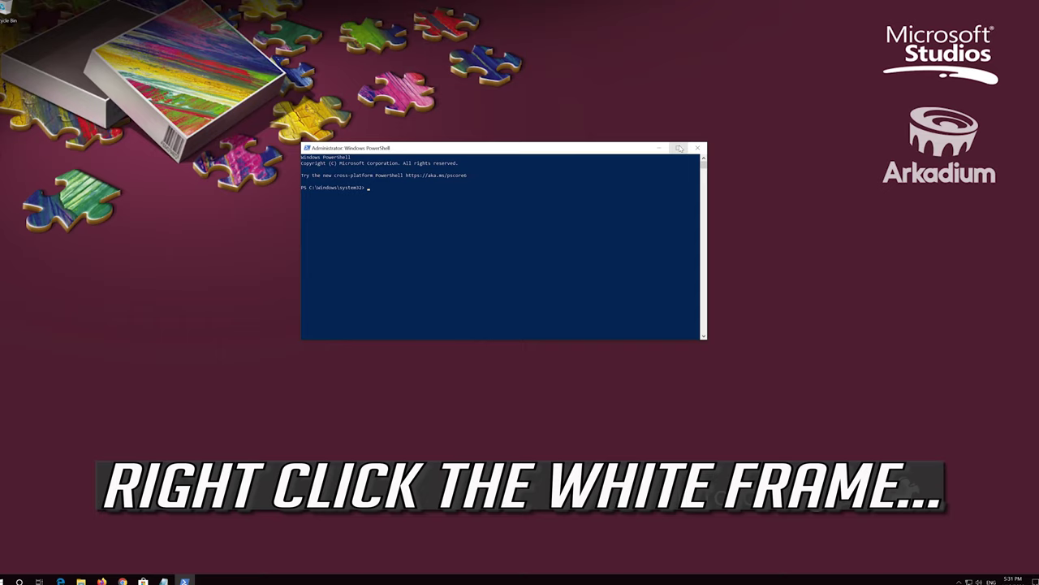
Step: Paste the script into the admin PowerShell console, run it, then exit the console
right_click(485, 148)
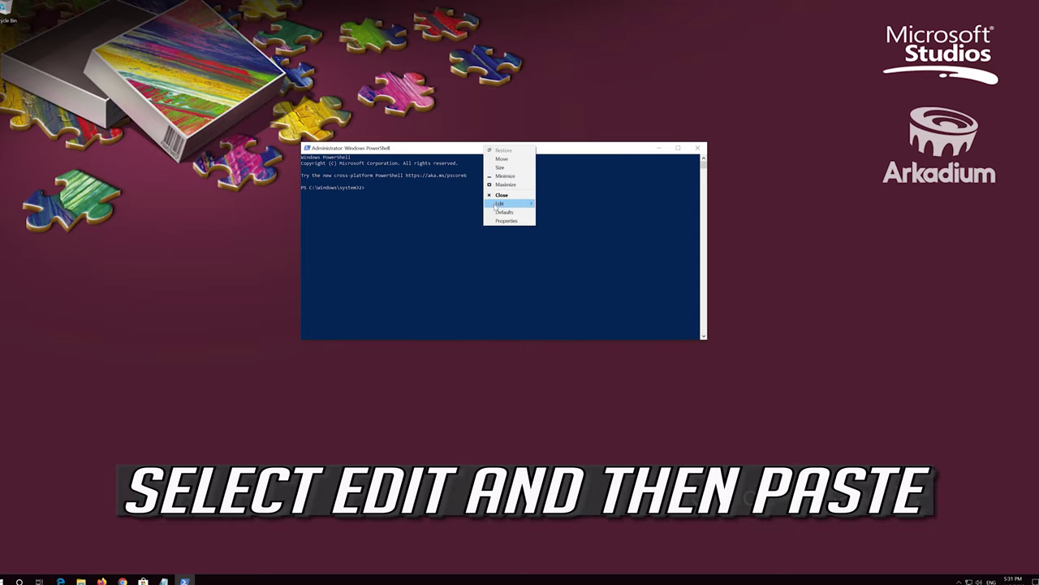
click(500, 203)
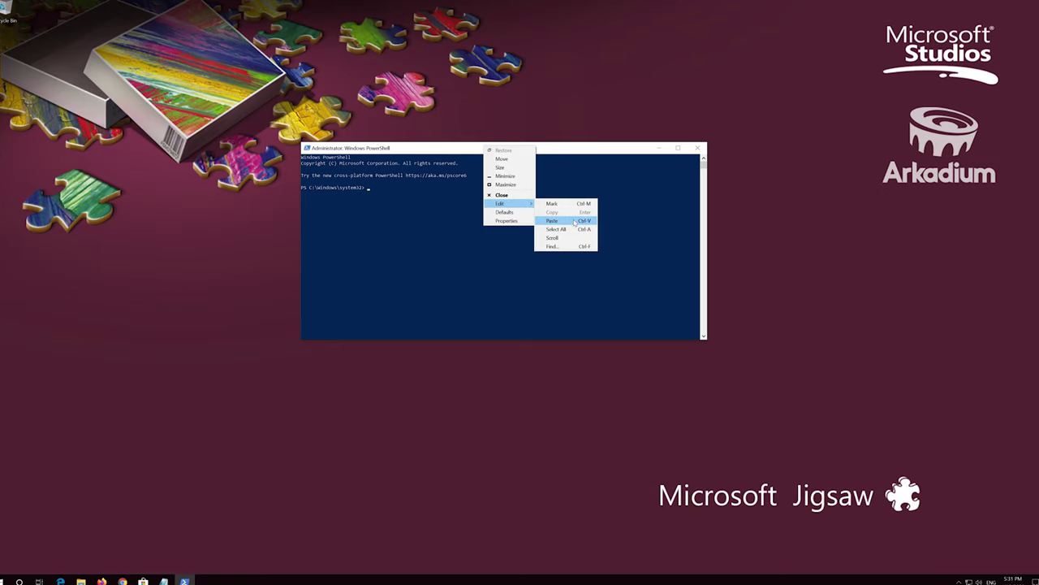
click(575, 221)
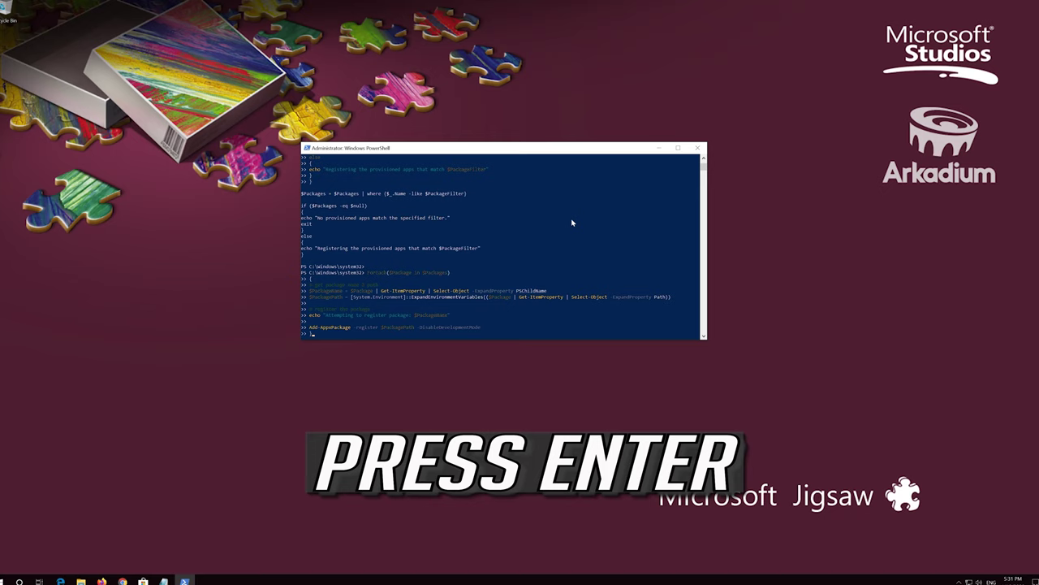
key(Return)
text(exit)
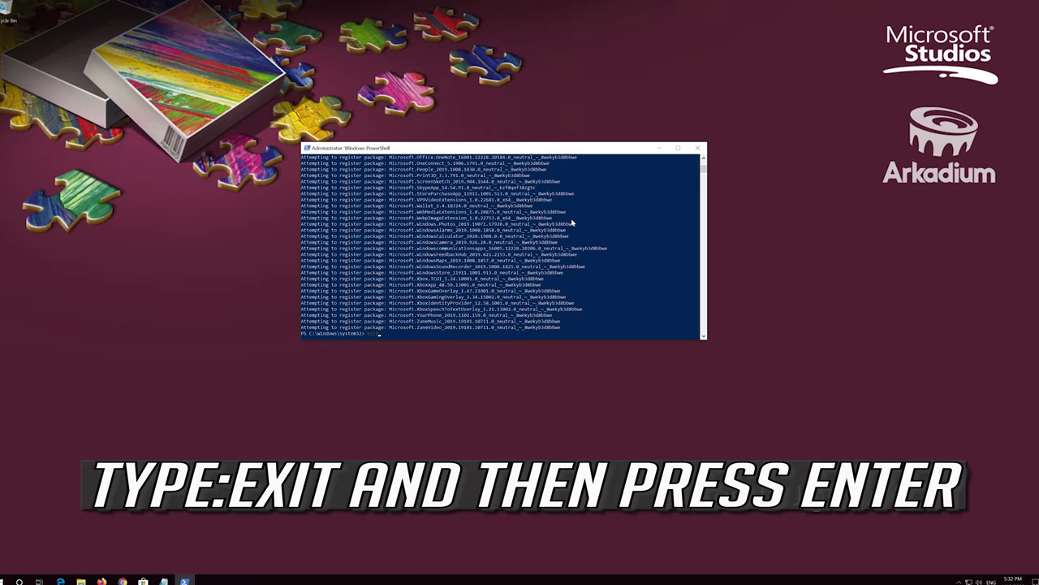
key(Return)
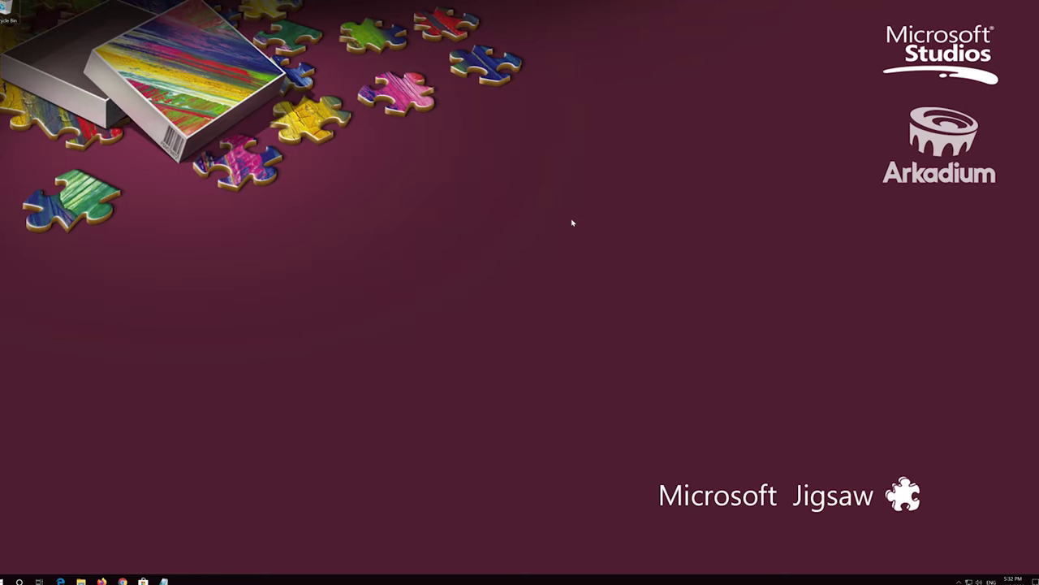
Step: Restart Windows from the Start menu's power options, then open Settings after rebooting
click(5, 579)
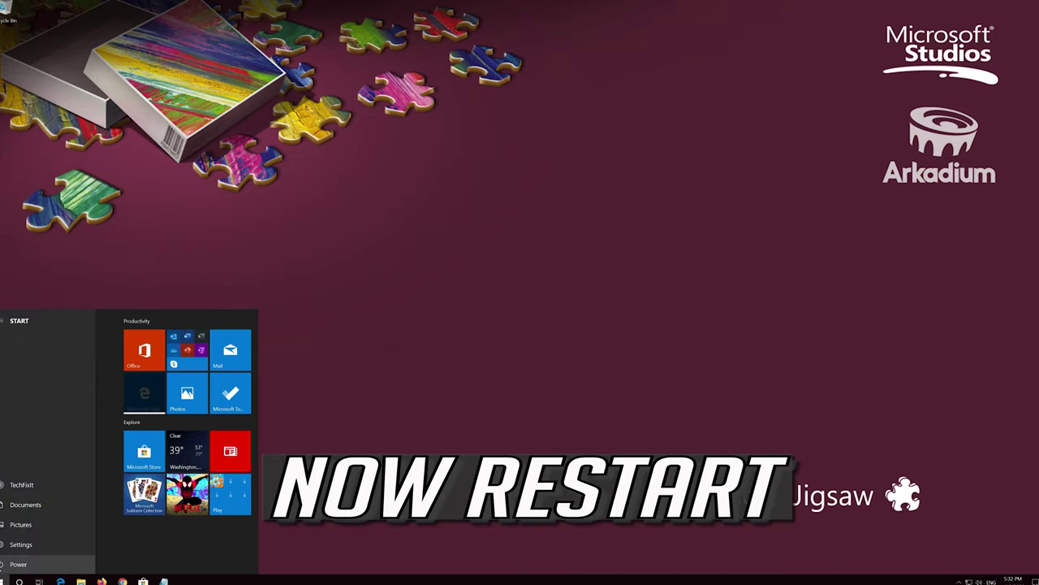
click(18, 564)
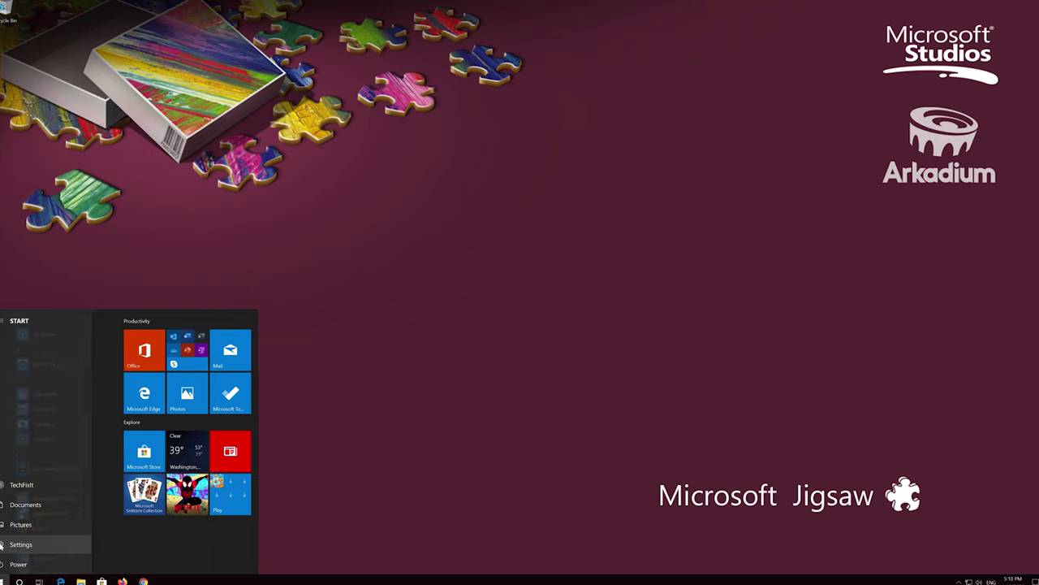
click(16, 545)
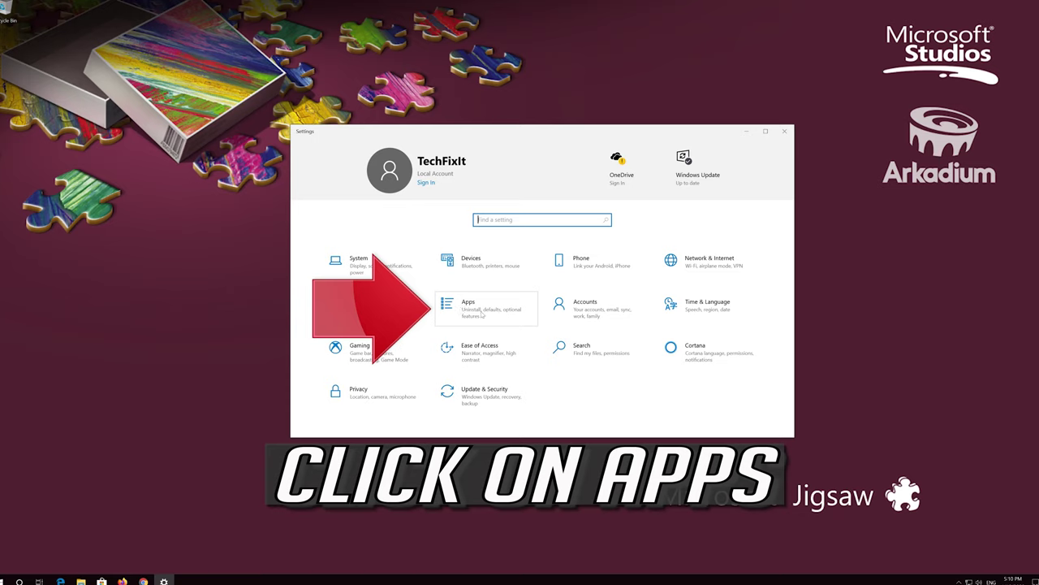
Step: Go to Apps & features and expand the Microsoft Store entry in the installed apps list
click(505, 309)
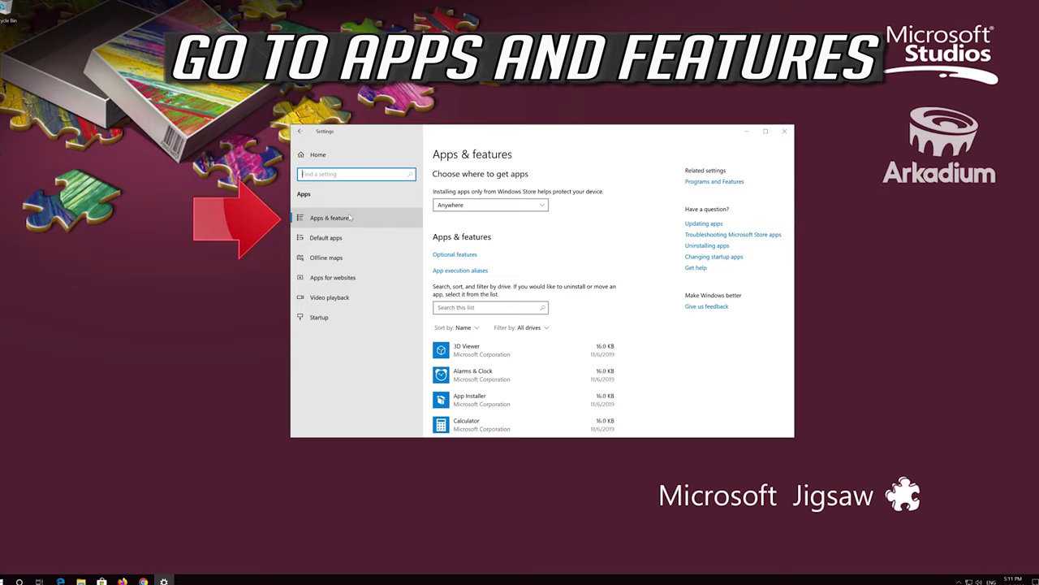
click(351, 218)
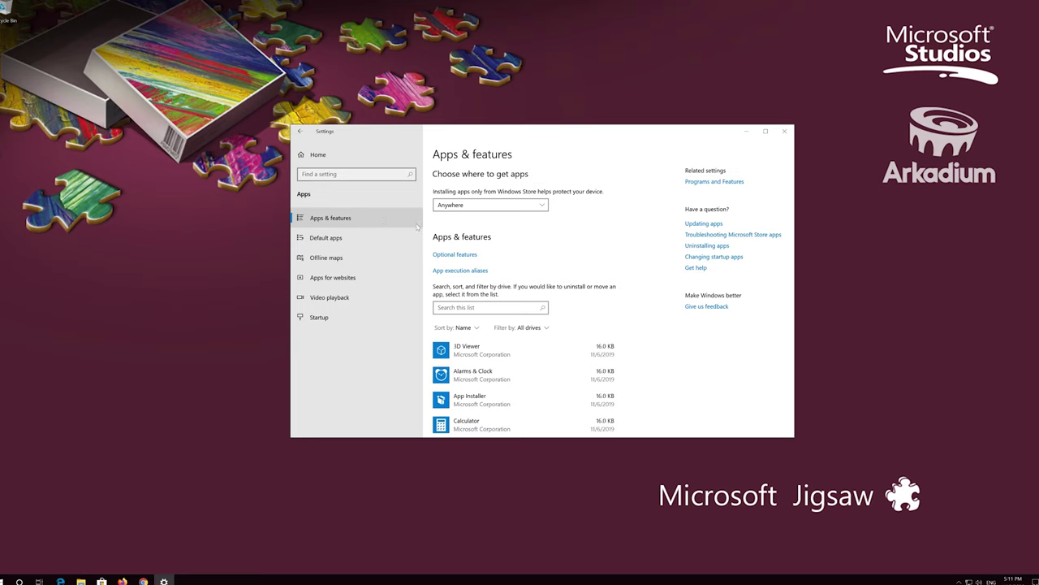
scroll(501, 268, down, 1)
scroll(501, 268, down, 3)
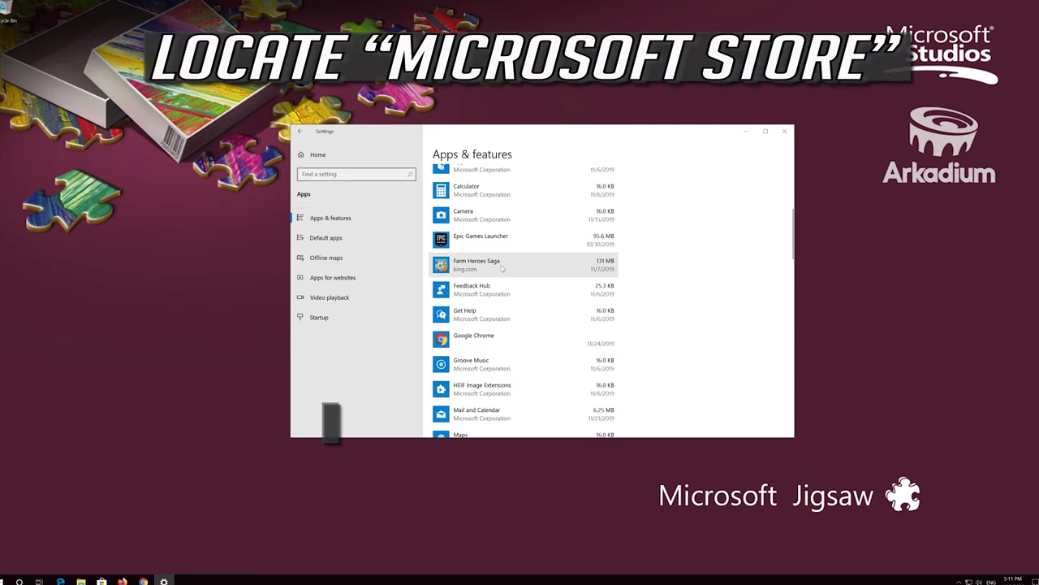
scroll(502, 268, down, 4)
scroll(502, 268, down, 1)
scroll(502, 268, down, 1)
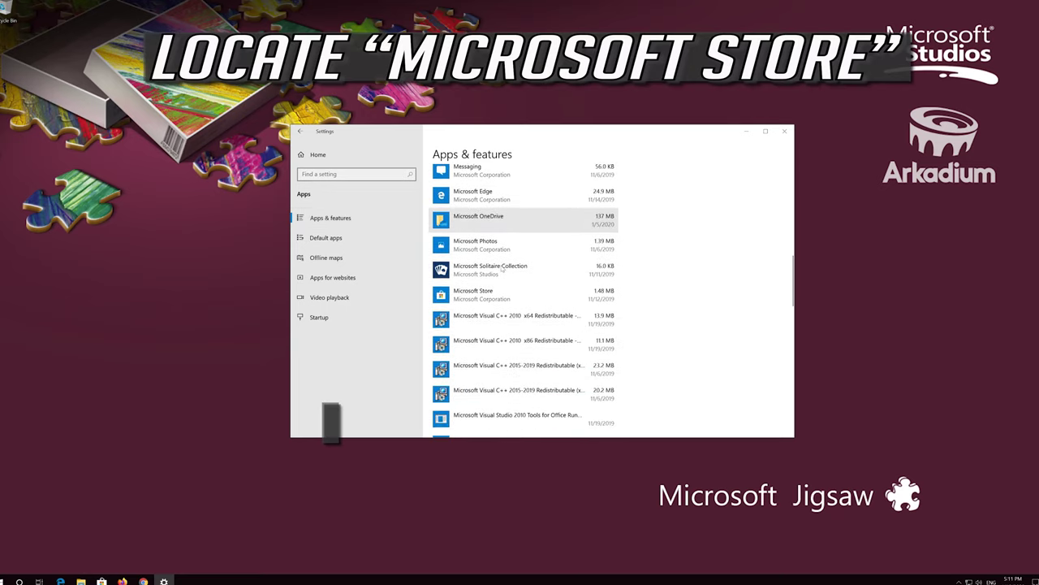
scroll(502, 268, down, 3)
scroll(502, 268, up, 2)
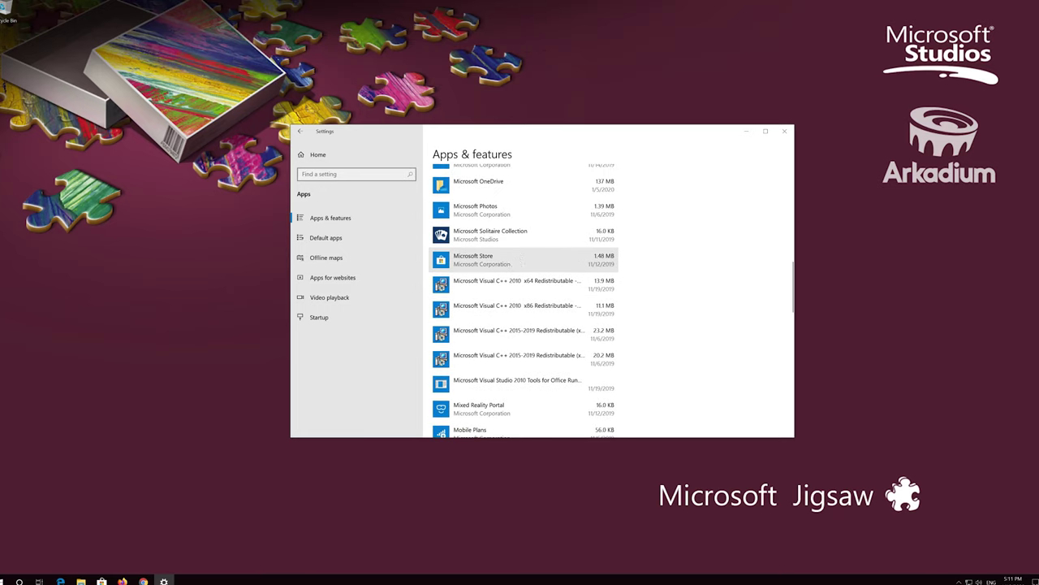
click(502, 268)
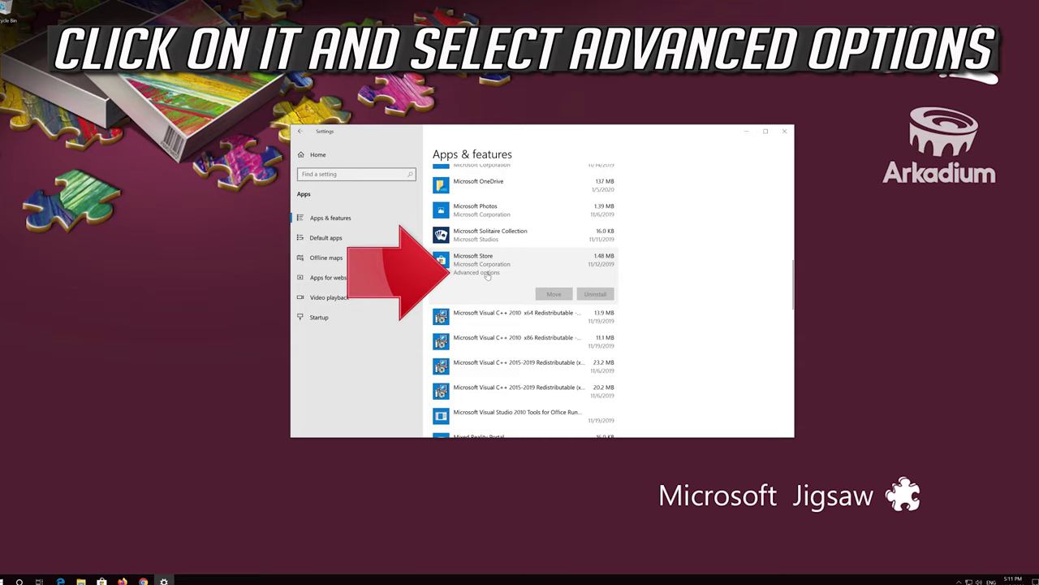
Step: Reset Microsoft Store's app data from its Advanced options, then close Settings
click(487, 275)
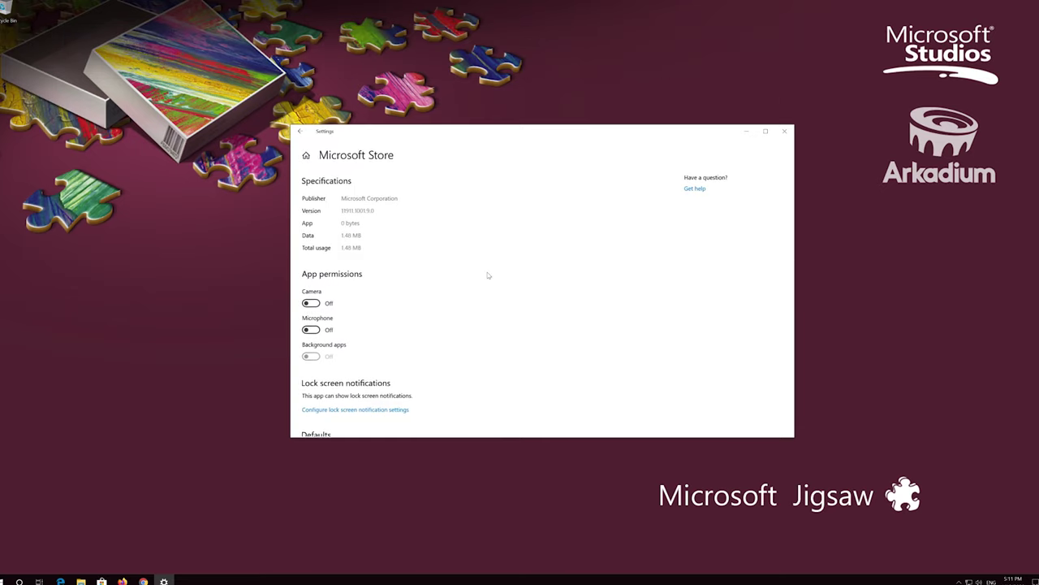
scroll(406, 295, down, 3)
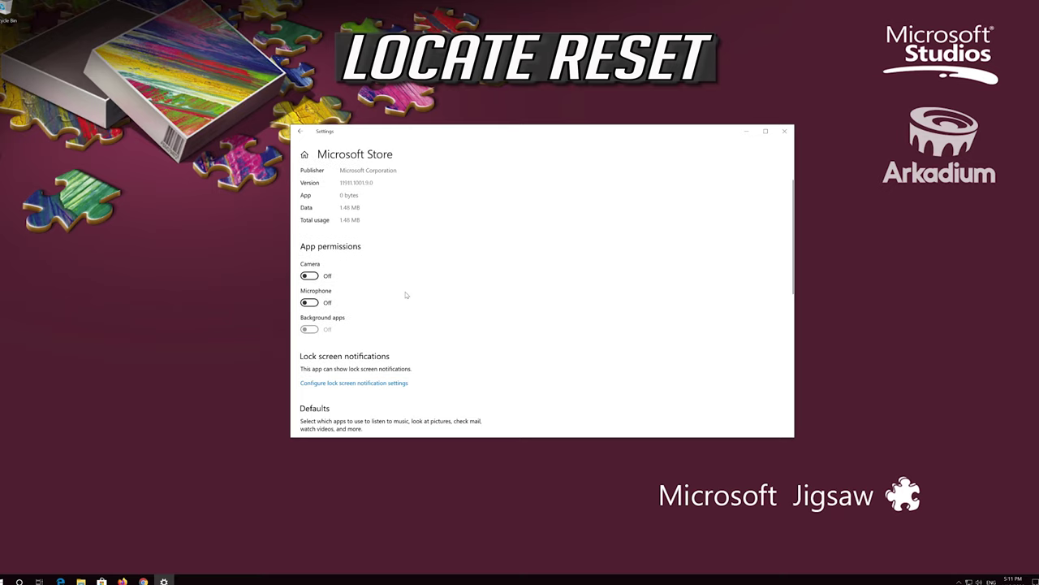
scroll(406, 295, down, 2)
scroll(406, 294, down, 2)
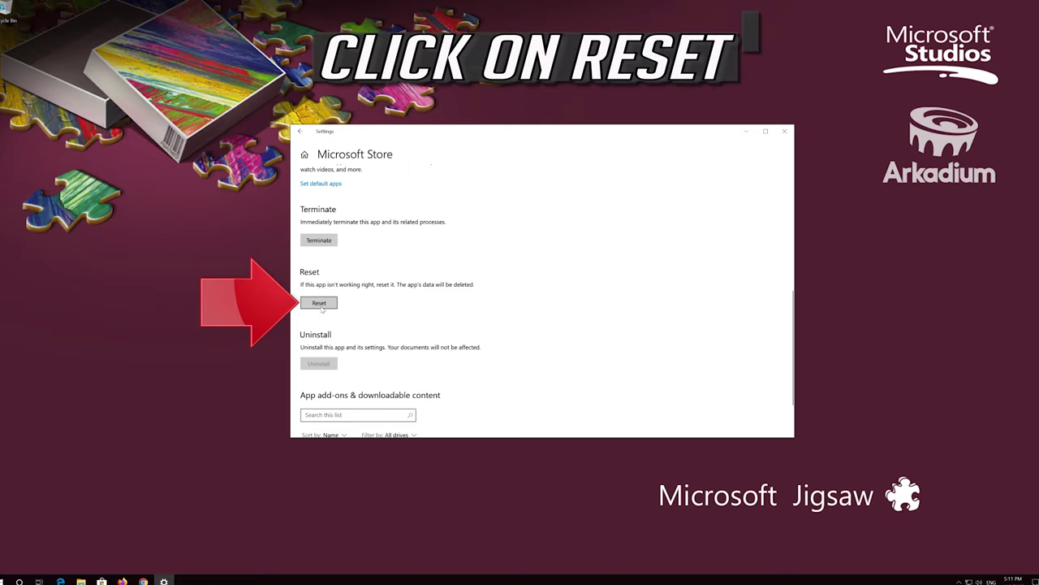
click(319, 303)
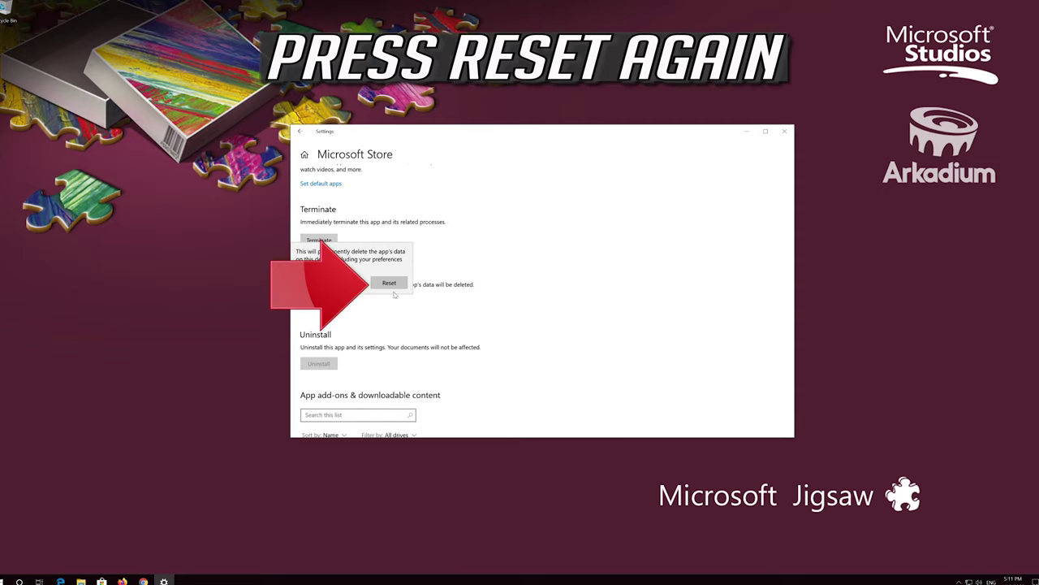
click(376, 286)
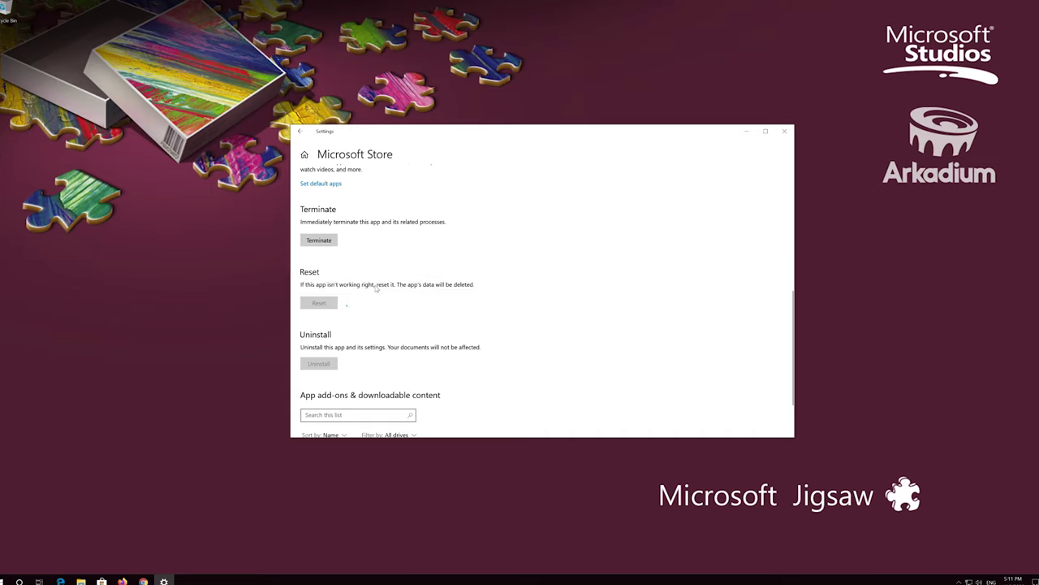
click(785, 132)
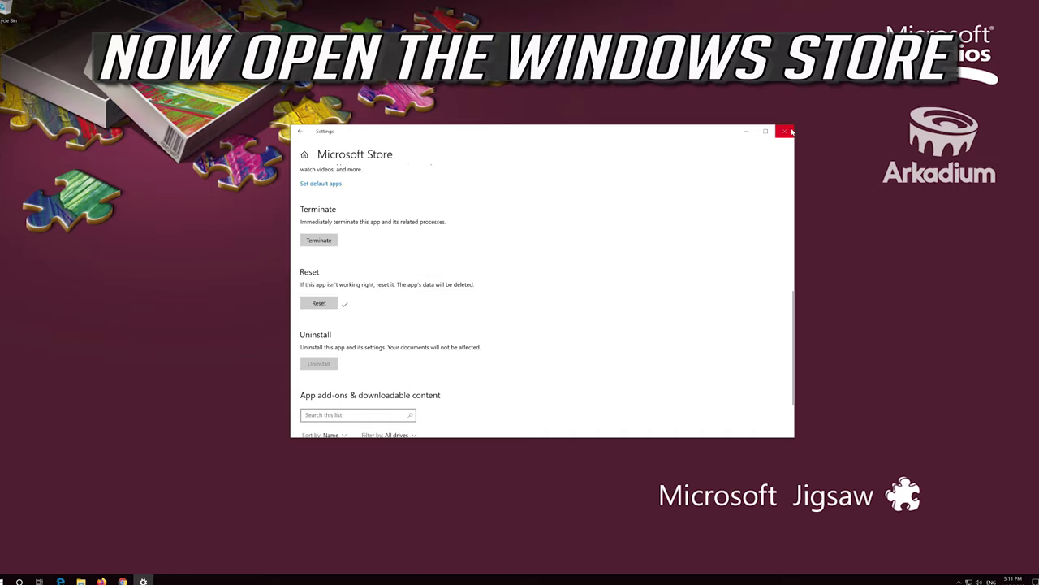
click(5, 579)
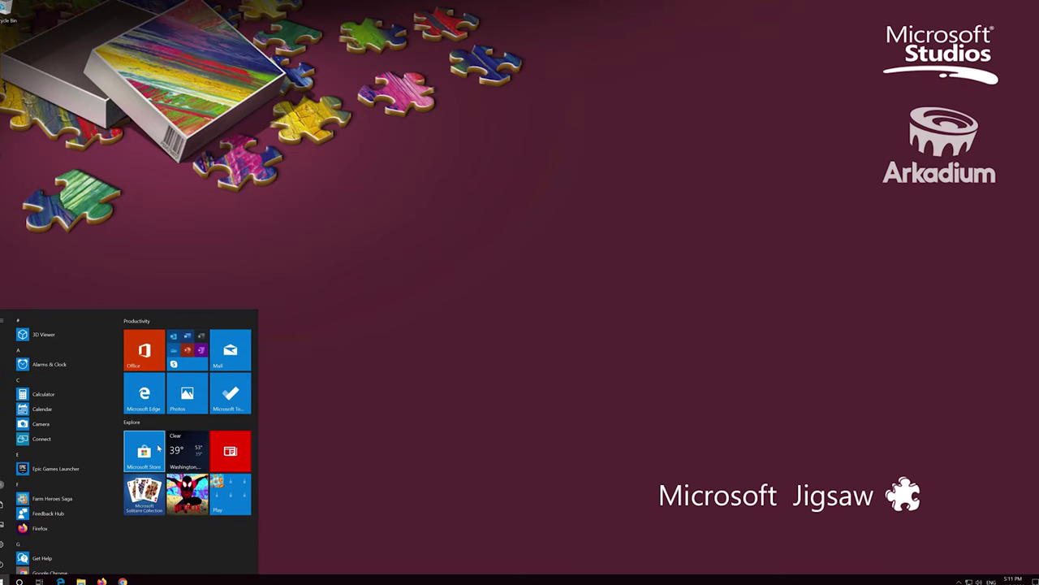
Step: Launch Microsoft Store from Start and center its window to confirm the storefront loads
click(159, 447)
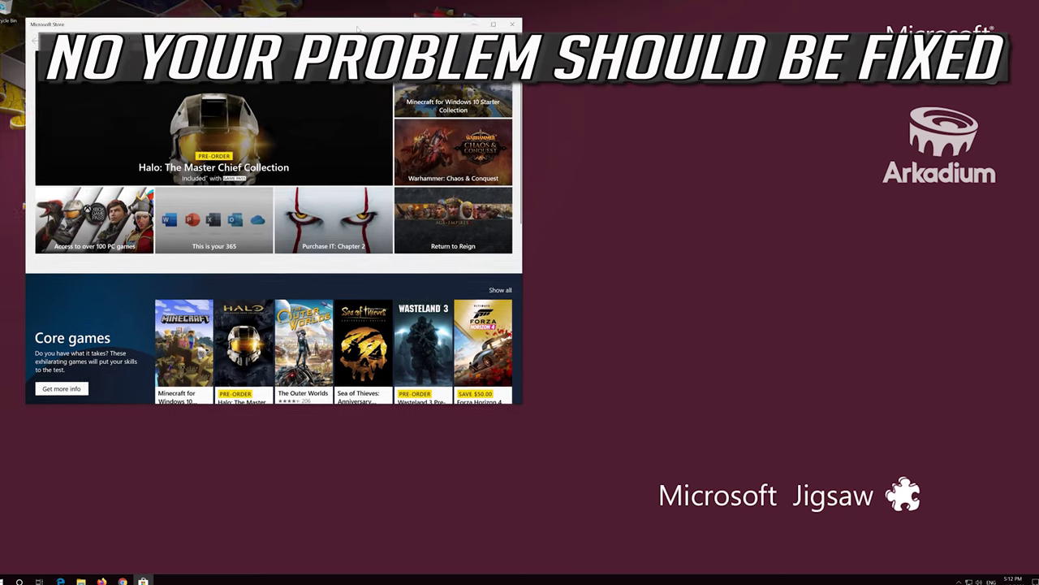
drag(331, 9, 620, 46)
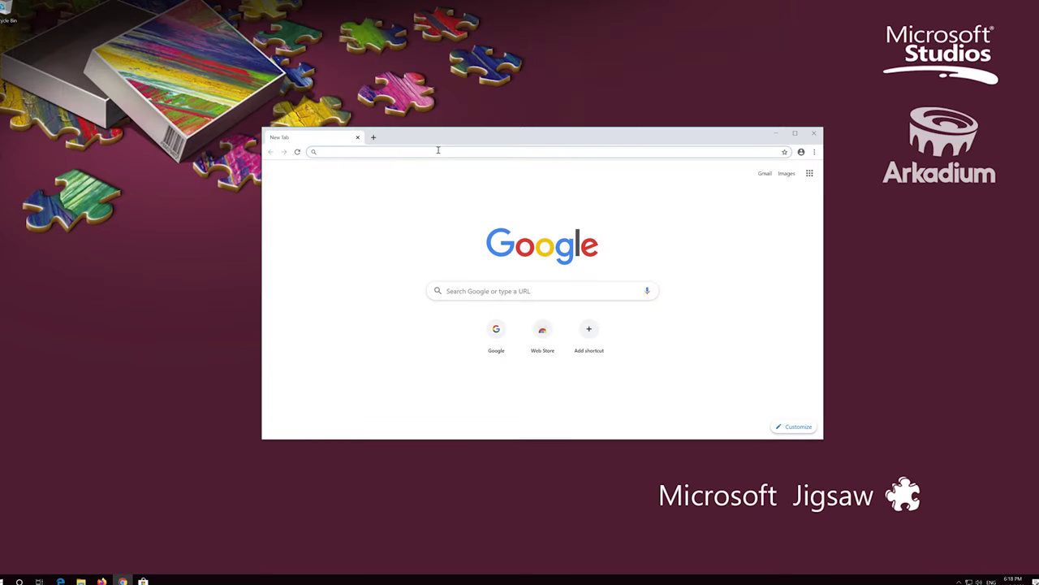
Step: Download the Media Creation Tool from Microsoft's Download Windows 10 page, then close Chrome
text(https://www.microsoft.com/en-us/software-download/windows10)
key(Return)
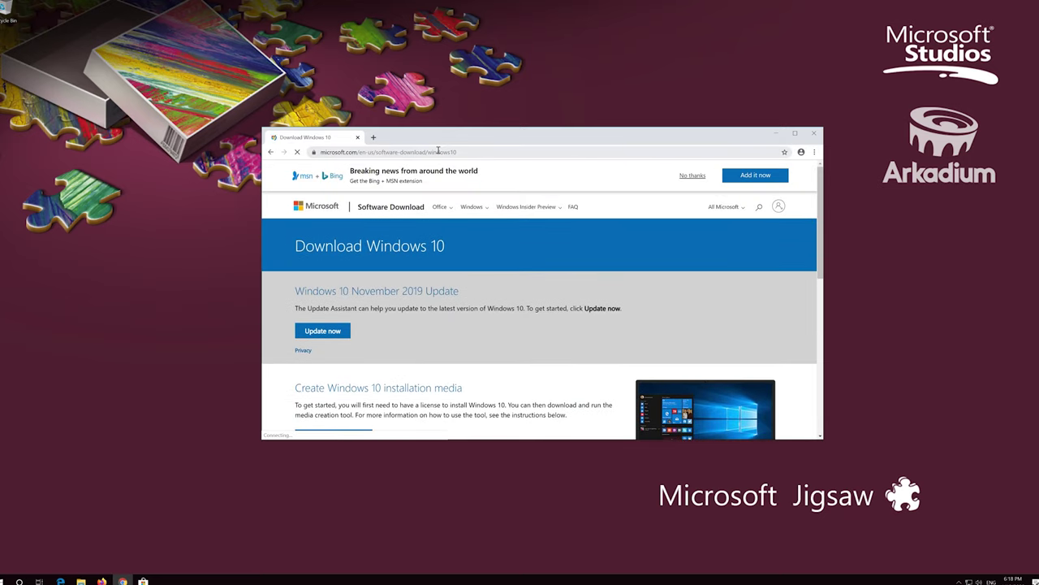
scroll(505, 320, down, 1)
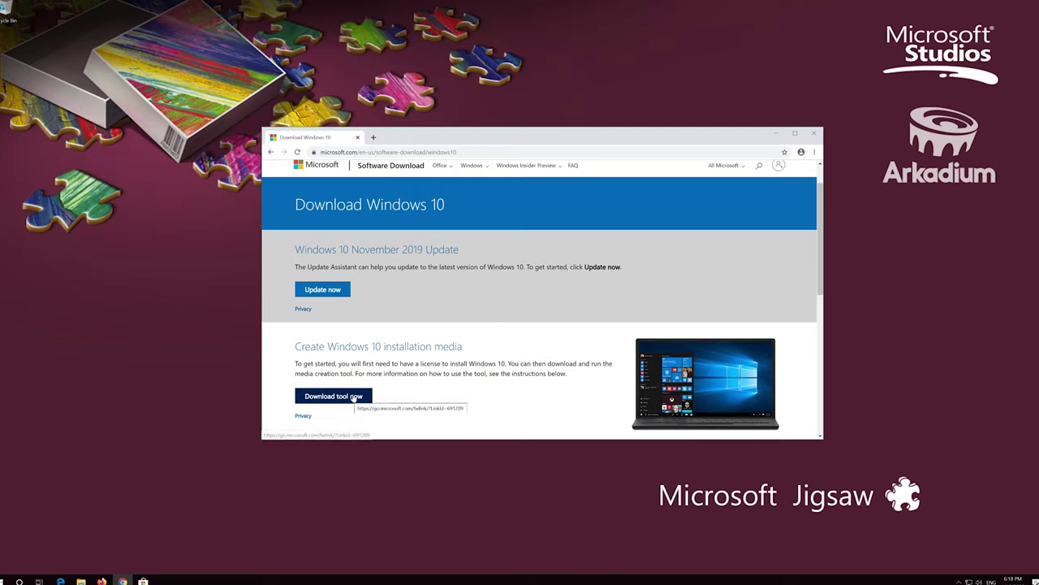
click(353, 396)
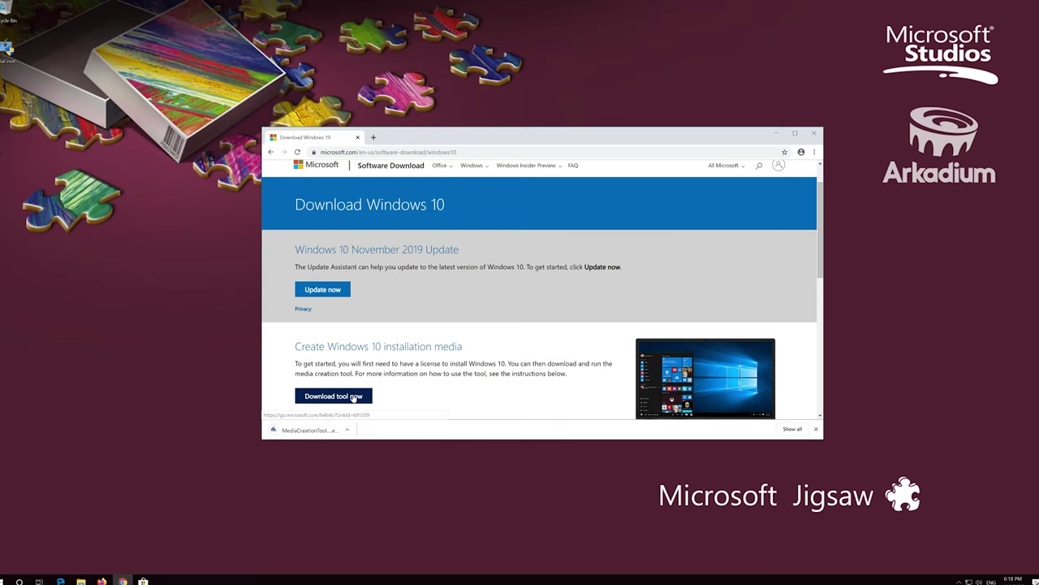
click(815, 137)
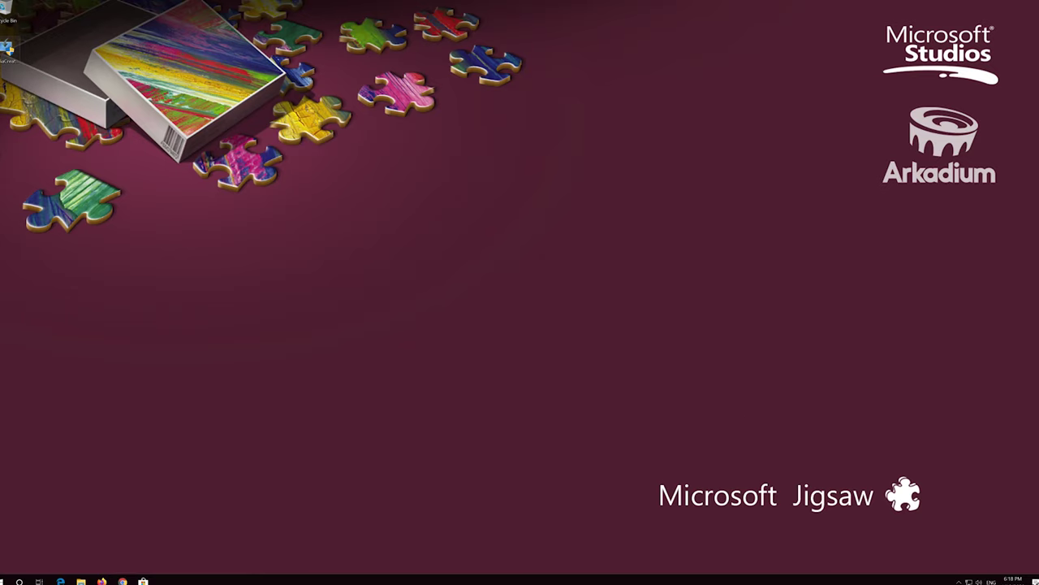
Step: Run MediaCreationTool, approve the UAC prompt, and accept its license terms
double_click(6, 57)
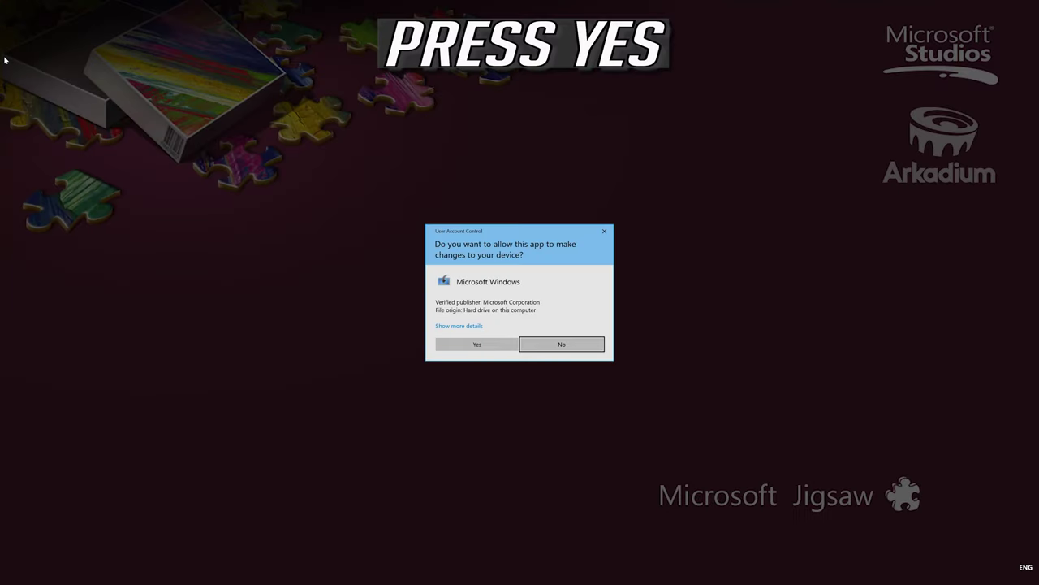
click(491, 348)
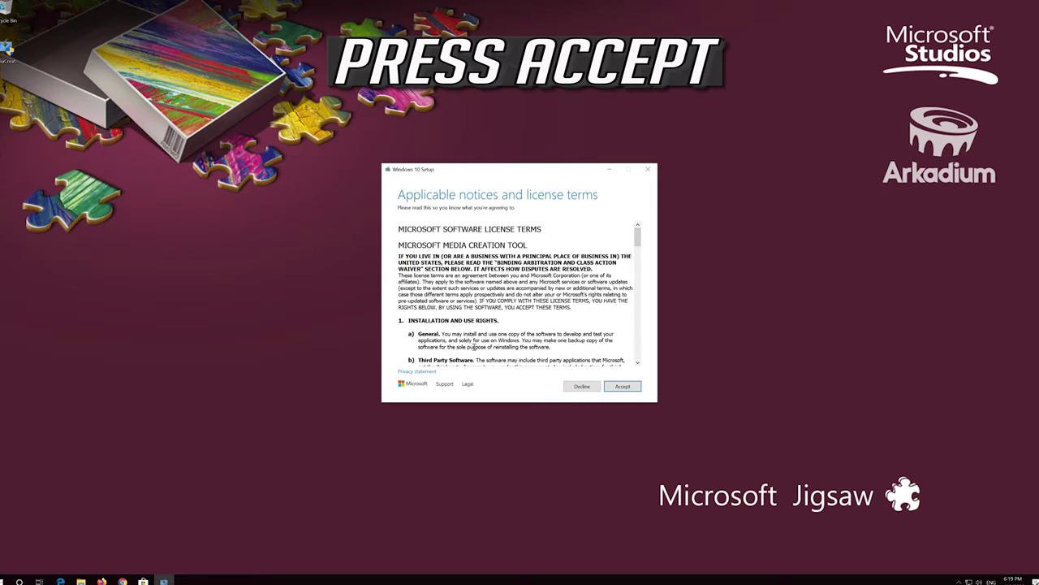
click(637, 386)
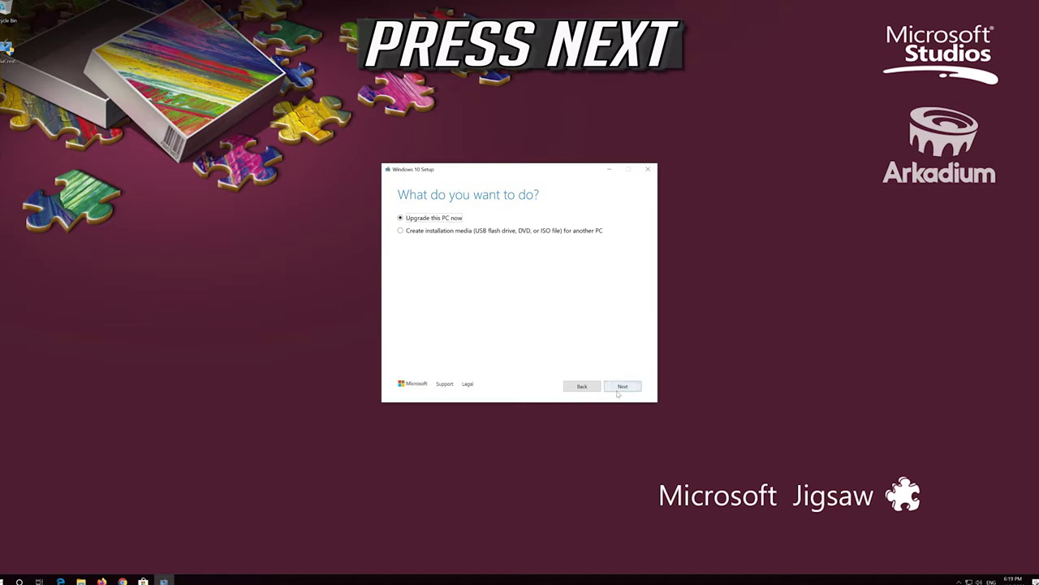
Step: Choose Upgrade this PC now, accept the Windows license, and start the installation
click(620, 390)
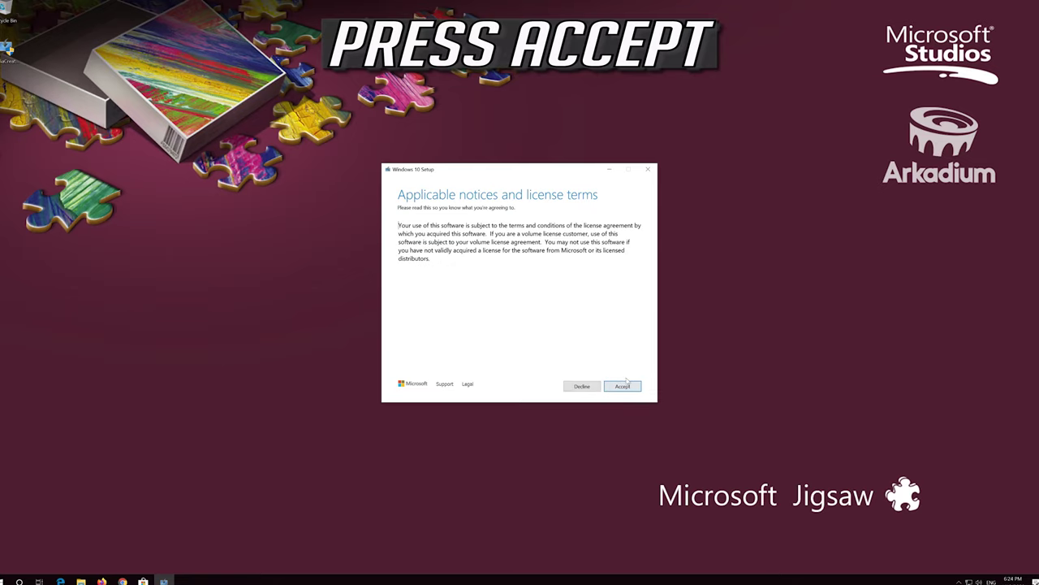
click(626, 384)
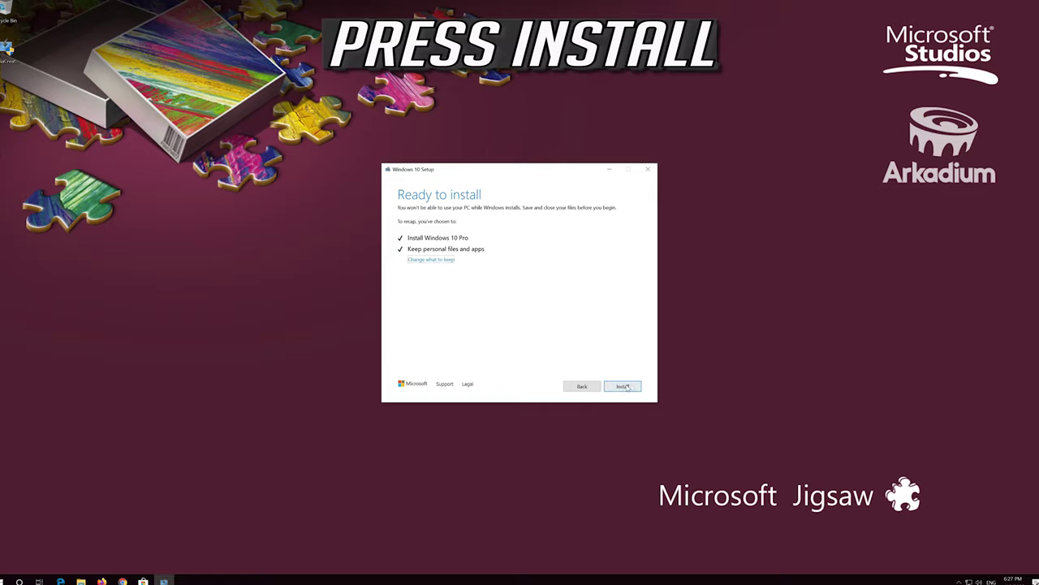
click(622, 387)
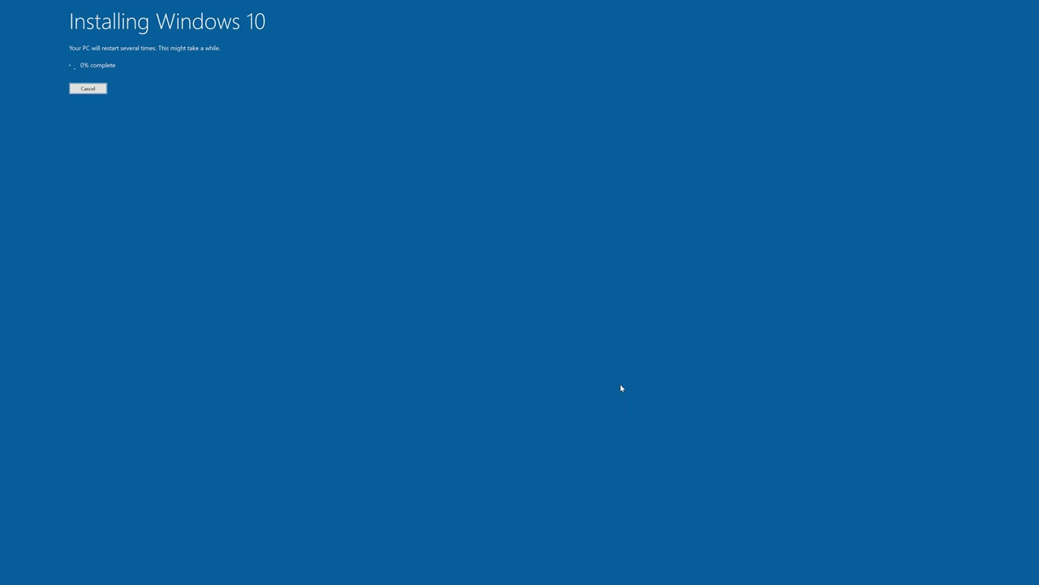